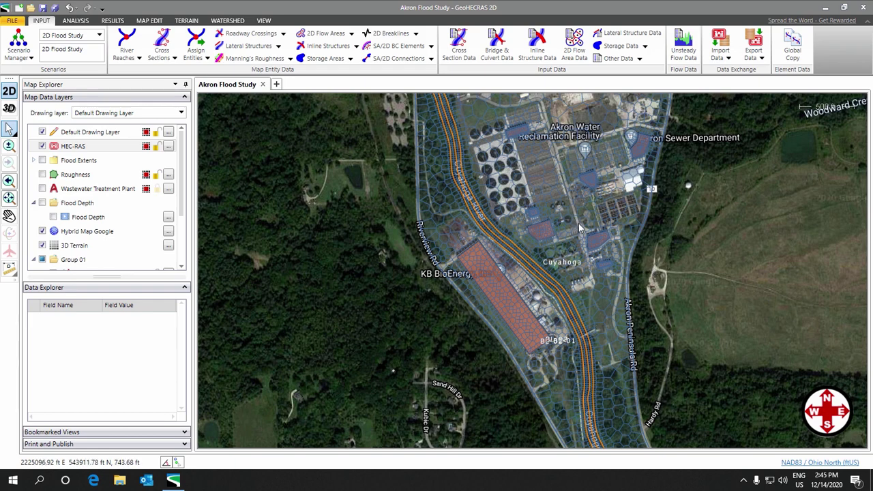
Zoom the map in on the Akron Water Reclamation Facility beside the Cuyahoga River
{"action": "scroll", "coordinate": [576, 212], "scroll_direction": "up", "scroll_amount": 3}
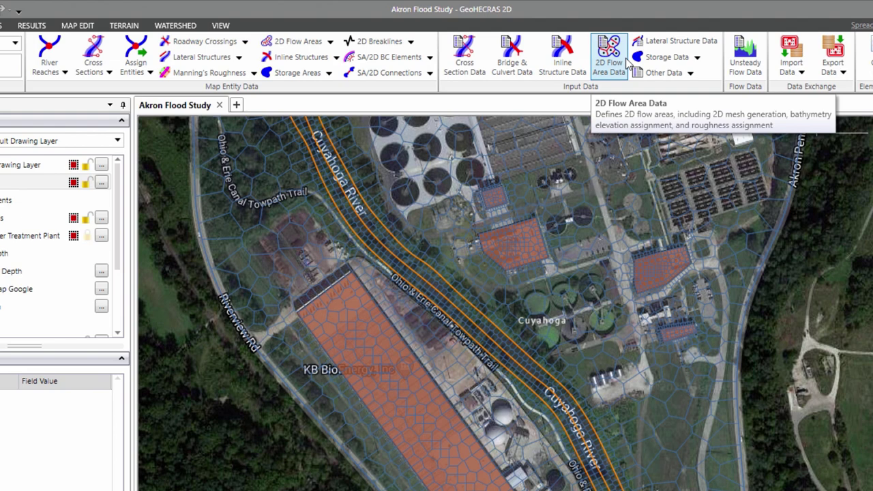
Open the Cuyahoga 2D flow area's data and activate the Draw 2D patch faces tool
{"action": "double_click", "coordinate": [622, 199]}
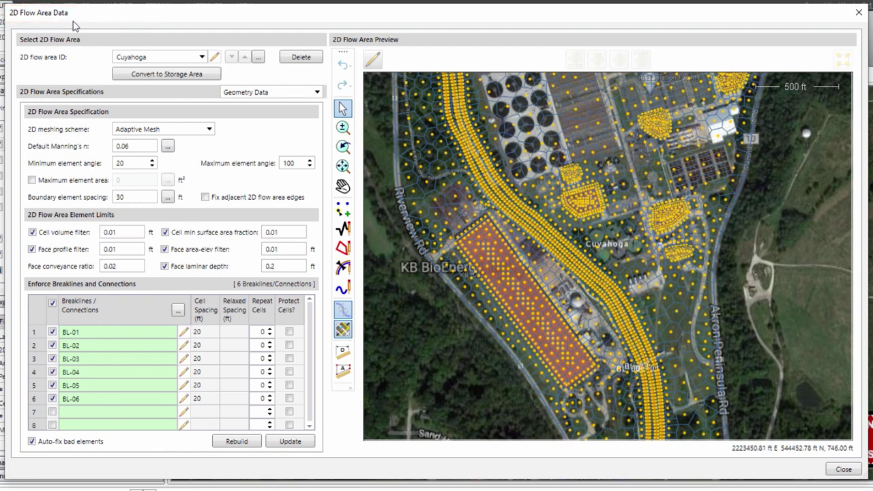
{"action": "left_click", "coordinate": [343, 250]}
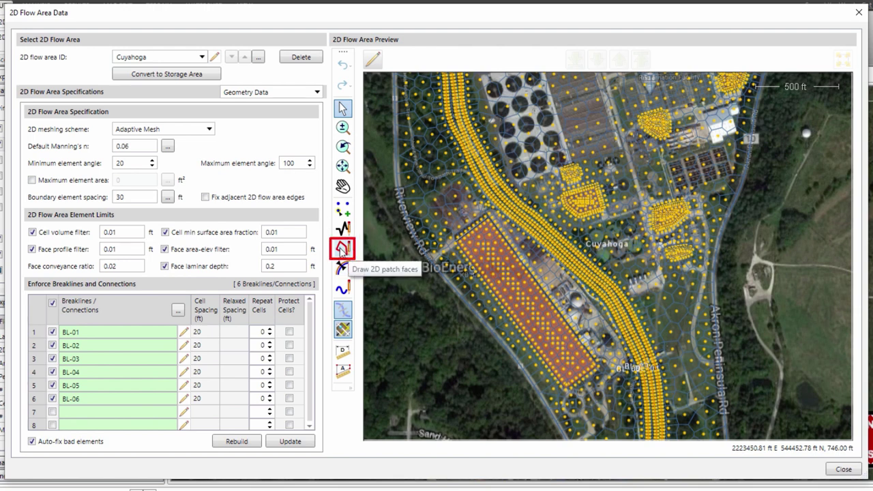
{"action": "left_click", "coordinate": [342, 250]}
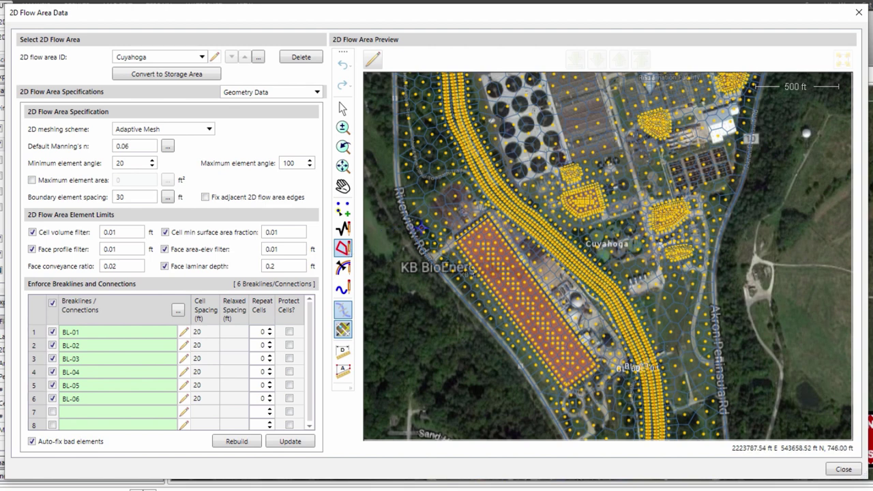
Zoom into the yard and draw patch faces outlining it, closing back at the west corner
{"action": "scroll", "coordinate": [434, 205], "scroll_direction": "up", "scroll_amount": 1}
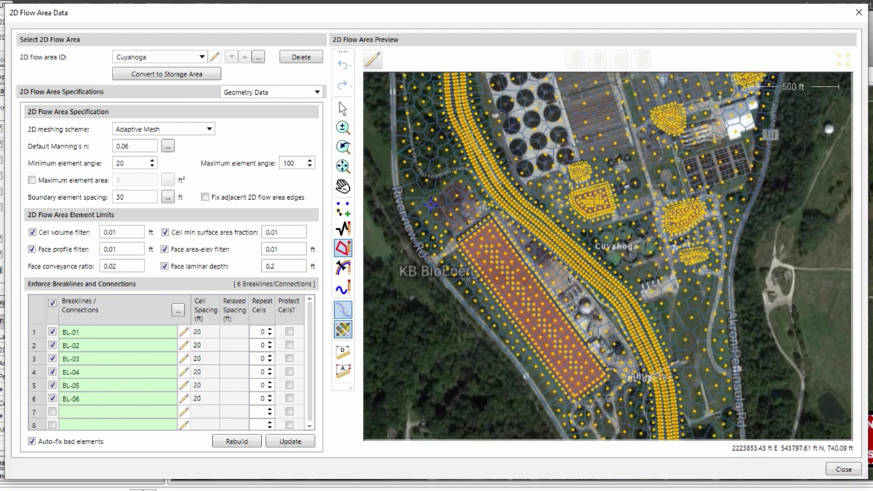
{"action": "scroll", "coordinate": [443, 210], "scroll_direction": "up", "scroll_amount": 1}
{"action": "scroll", "coordinate": [446, 212], "scroll_direction": "up", "scroll_amount": 1}
{"action": "scroll", "coordinate": [446, 212], "scroll_direction": "up", "scroll_amount": 1}
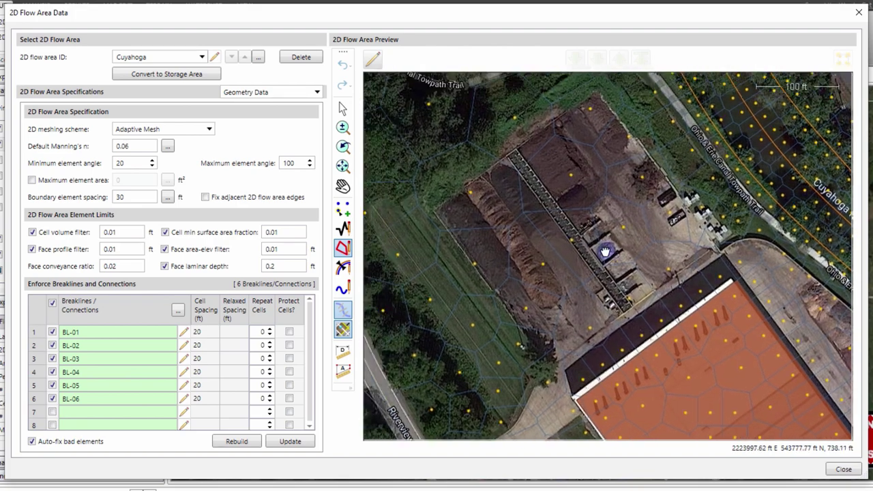
{"action": "scroll", "coordinate": [612, 256], "scroll_direction": "up", "scroll_amount": 1}
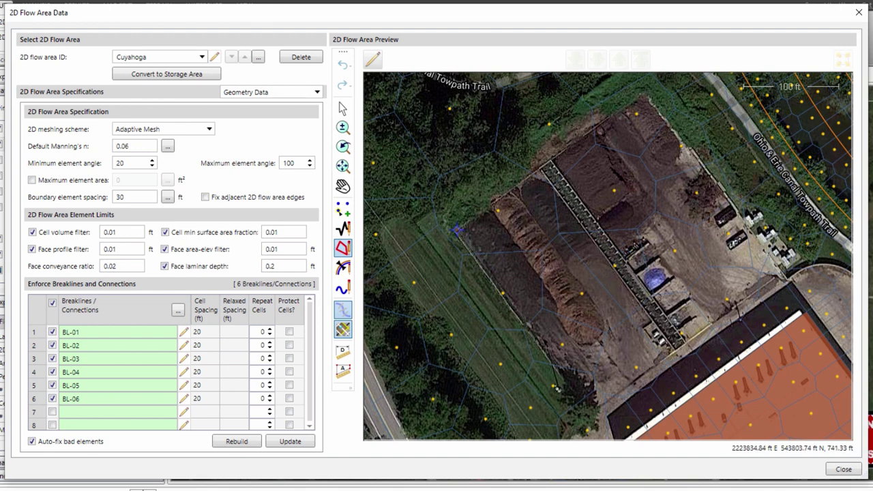
{"action": "left_click", "coordinate": [455, 231]}
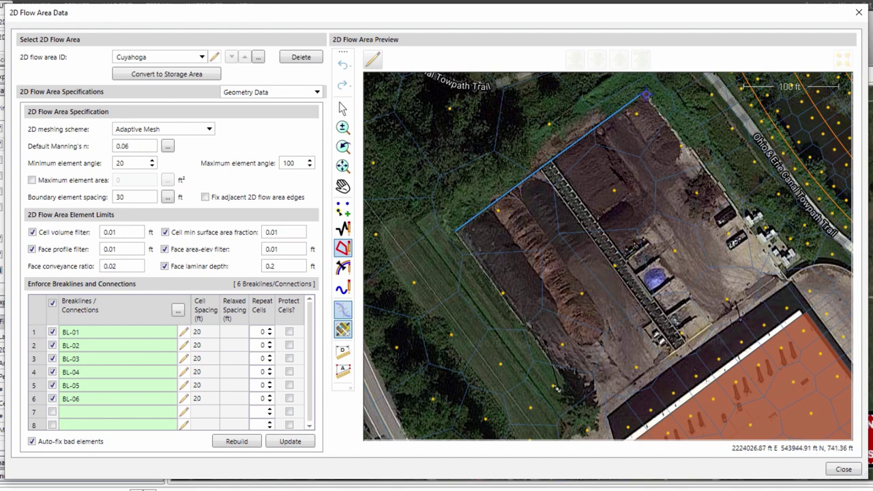
{"action": "double_click", "coordinate": [645, 93]}
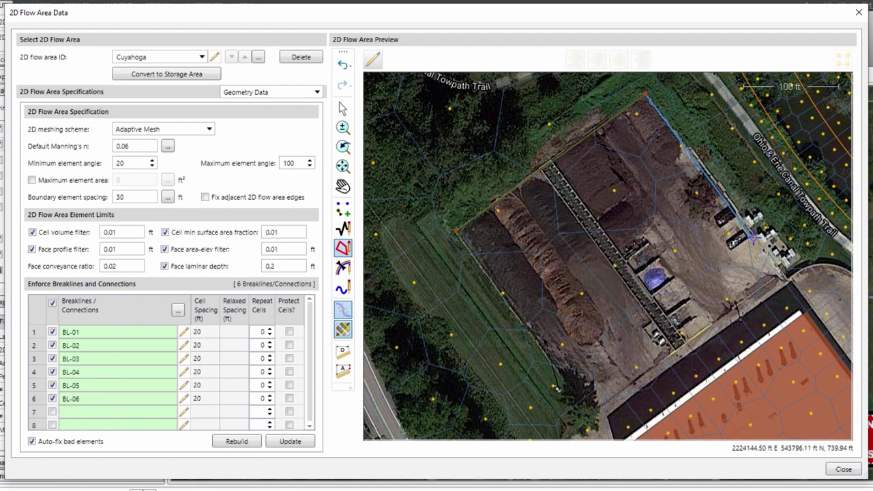
{"action": "double_click", "coordinate": [757, 238]}
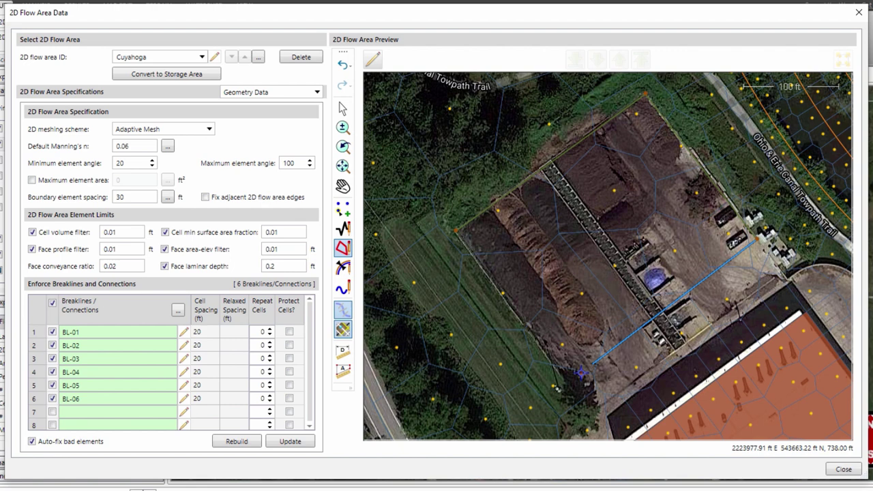
{"action": "double_click", "coordinate": [566, 384]}
{"action": "left_click", "coordinate": [566, 385]}
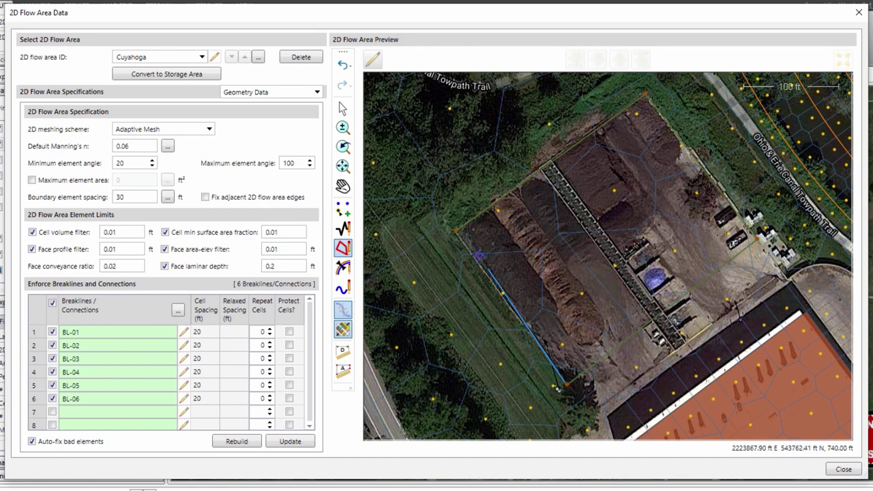
{"action": "double_click", "coordinate": [452, 231]}
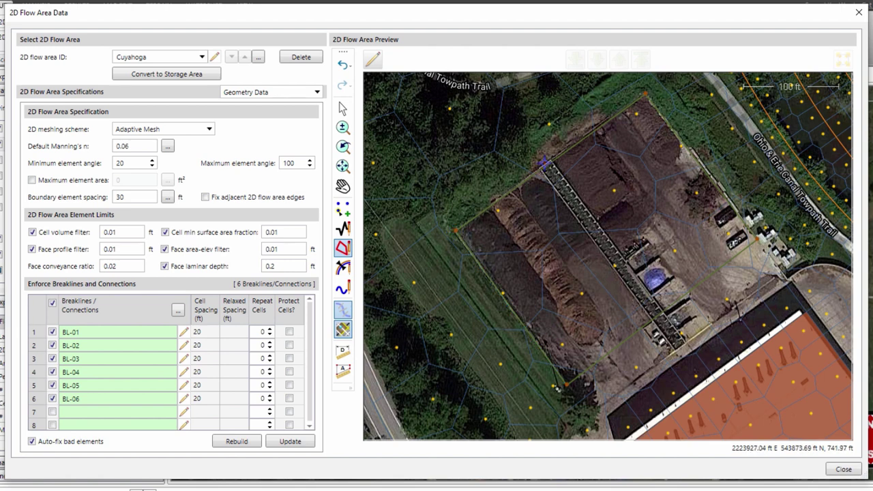
Draw two crossing interior faces, along the conveyor and northeast, splitting the yard into four cells
{"action": "left_click", "coordinate": [544, 163]}
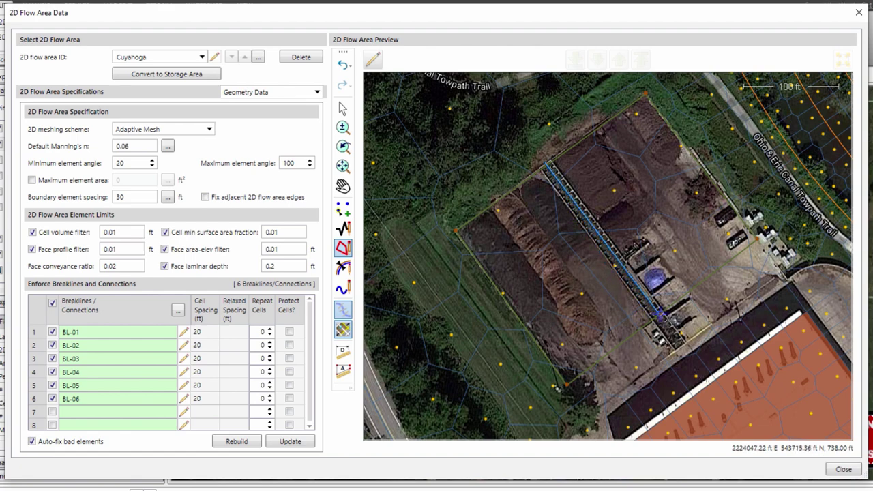
{"action": "double_click", "coordinate": [659, 316]}
{"action": "scroll", "coordinate": [659, 316], "scroll_direction": "up", "scroll_amount": 2}
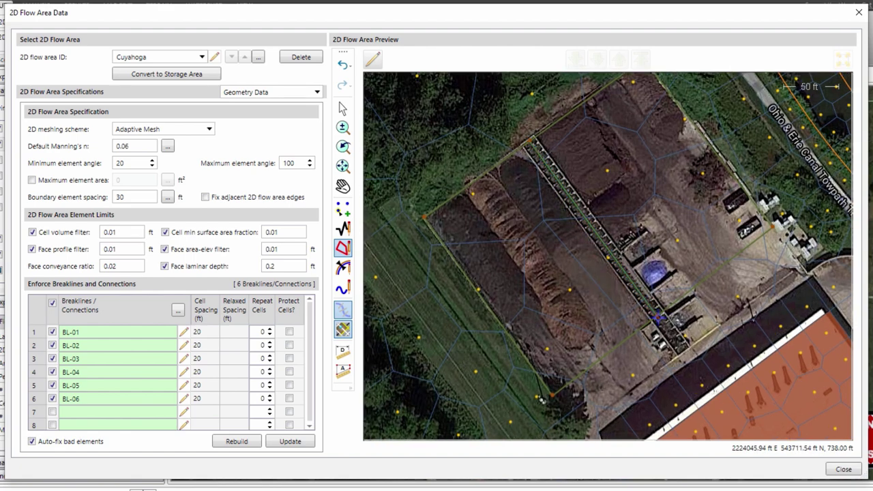
{"action": "left_click", "coordinate": [489, 310]}
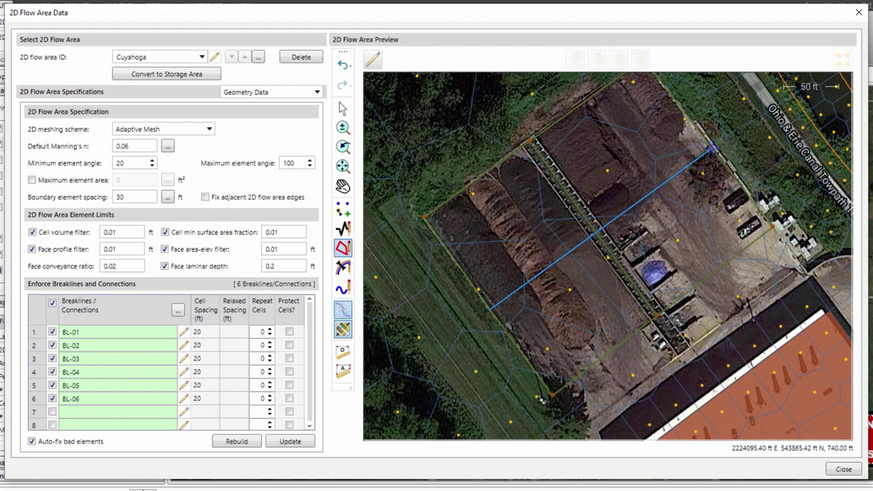
{"action": "double_click", "coordinate": [711, 148]}
{"action": "scroll", "coordinate": [637, 194], "scroll_direction": "down", "scroll_amount": 2}
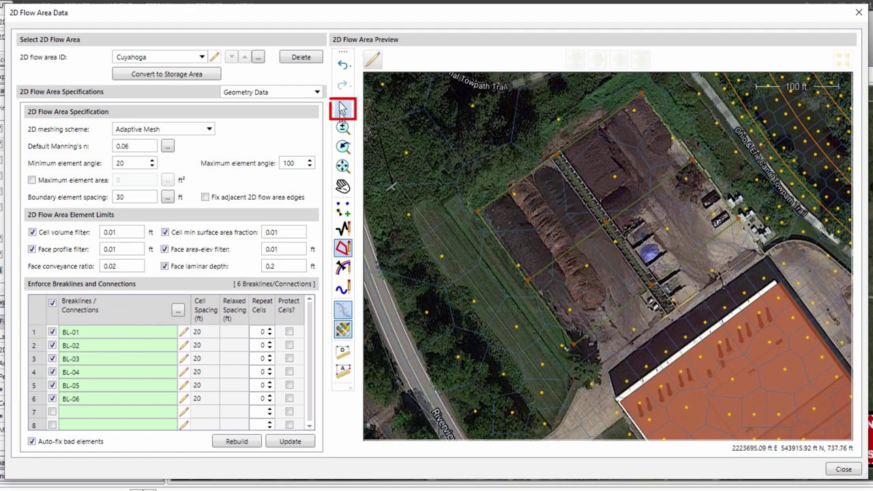
Enable vertex editing on patch MP-01 and drag its left edge out onto the grassy strip
{"action": "left_click", "coordinate": [342, 109]}
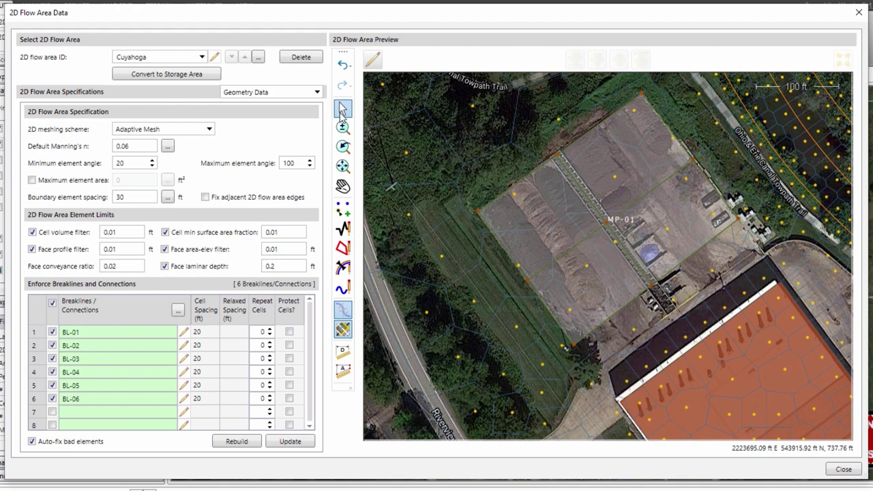
{"action": "left_click", "coordinate": [375, 61]}
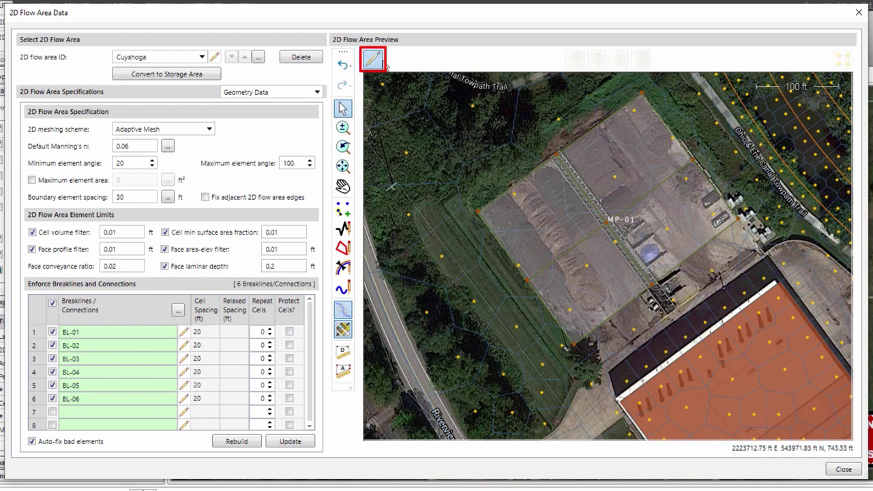
{"action": "left_click", "coordinate": [382, 62]}
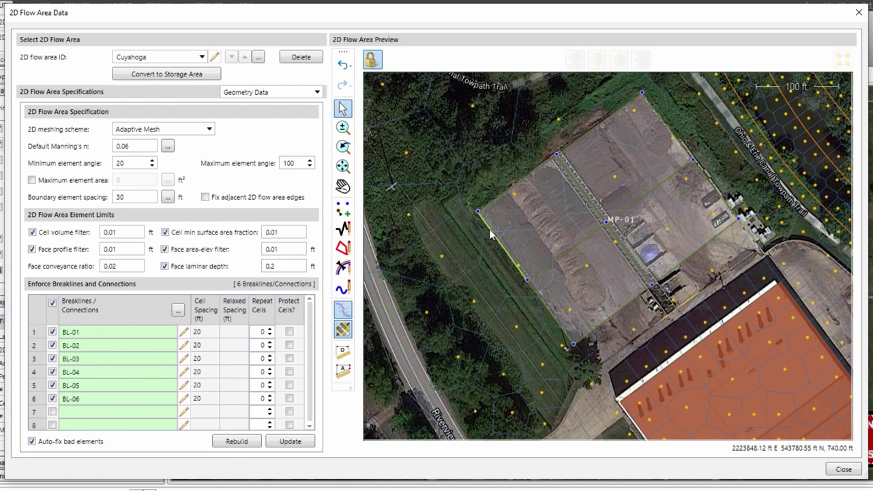
{"action": "left_click_drag", "start_coordinate": [491, 234], "coordinate": [479, 240]}
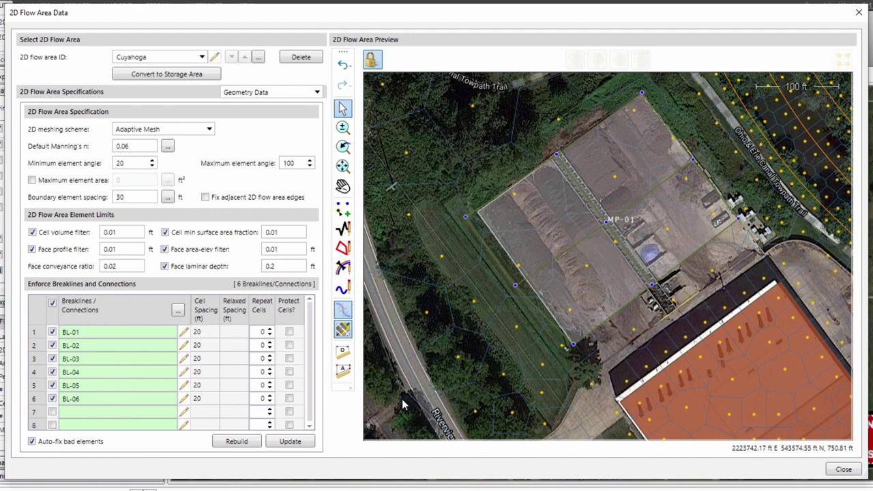
Select the entire MP-01 patch and nudge it slightly into position over the yard
{"action": "right_click", "coordinate": [475, 233]}
{"action": "left_click", "coordinate": [539, 270]}
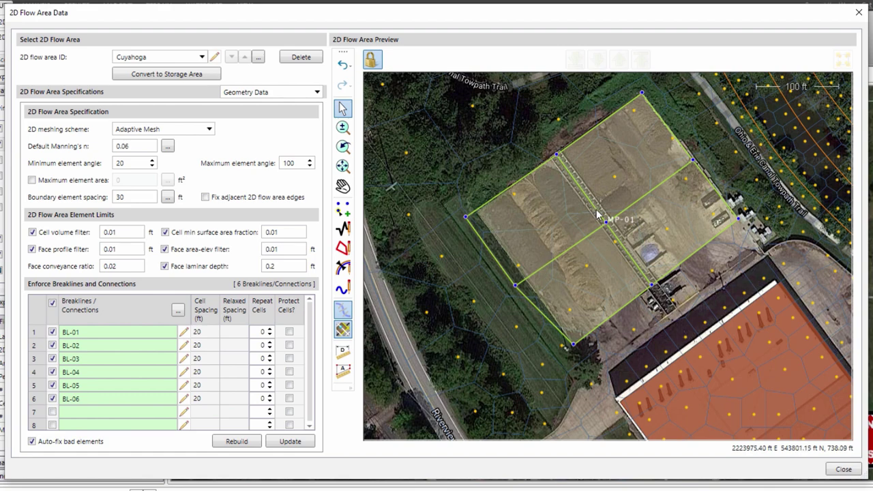
{"action": "mouse_move", "coordinate": [593, 213]}
{"action": "left_mouse_down"}
{"action": "mouse_move", "coordinate": [554, 214]}
{"action": "mouse_move", "coordinate": [598, 217]}
{"action": "left_mouse_up"}
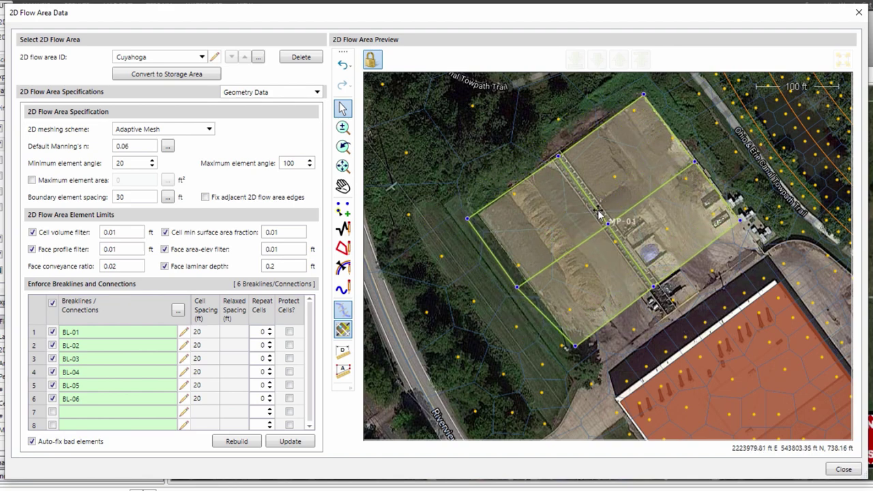
{"action": "left_click_drag", "start_coordinate": [598, 217], "coordinate": [596, 214]}
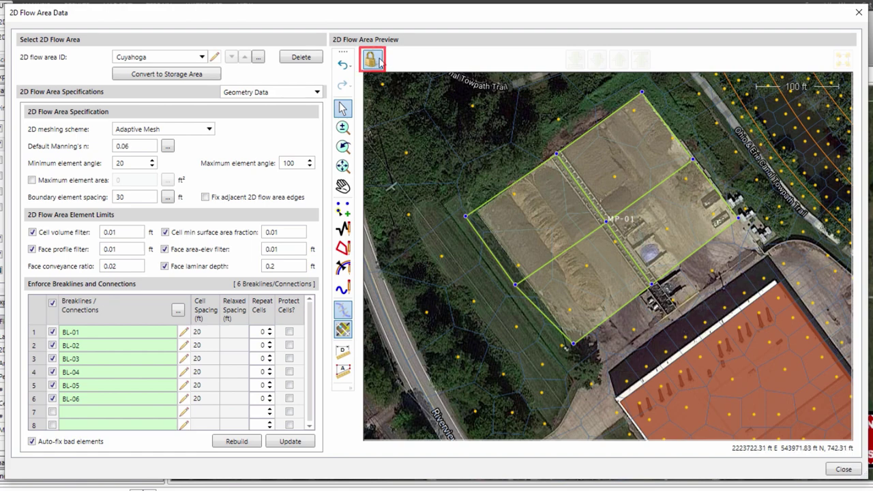
Lock the MP-01 edits and Update the Cuyahoga mesh to include the four-cell patch
{"action": "left_click", "coordinate": [380, 62]}
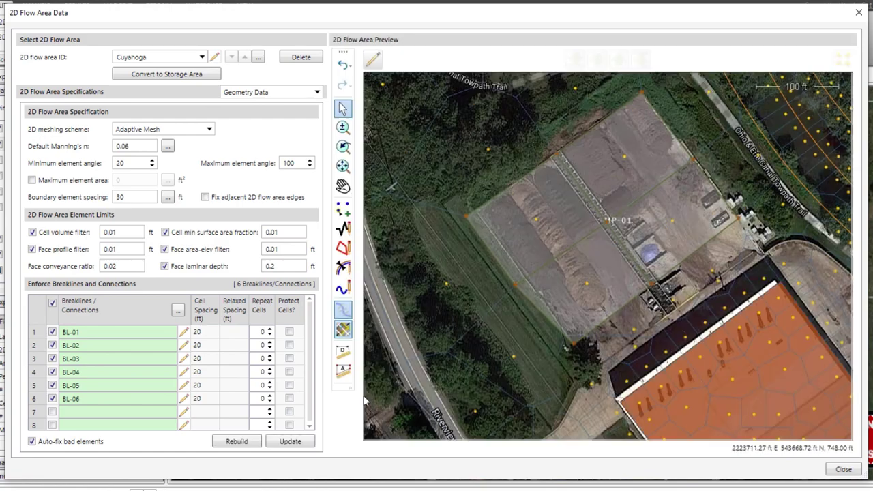
{"action": "left_click", "coordinate": [304, 445]}
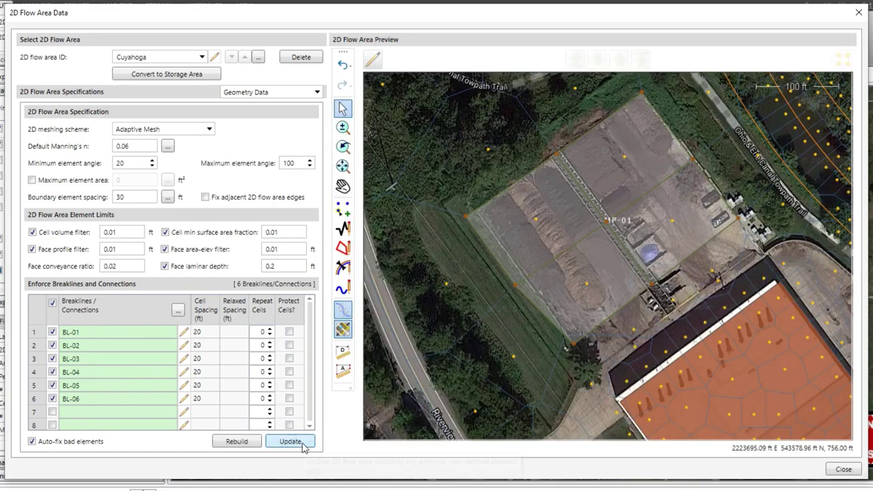
{"action": "scroll", "coordinate": [608, 201], "scroll_direction": "up", "scroll_amount": 1}
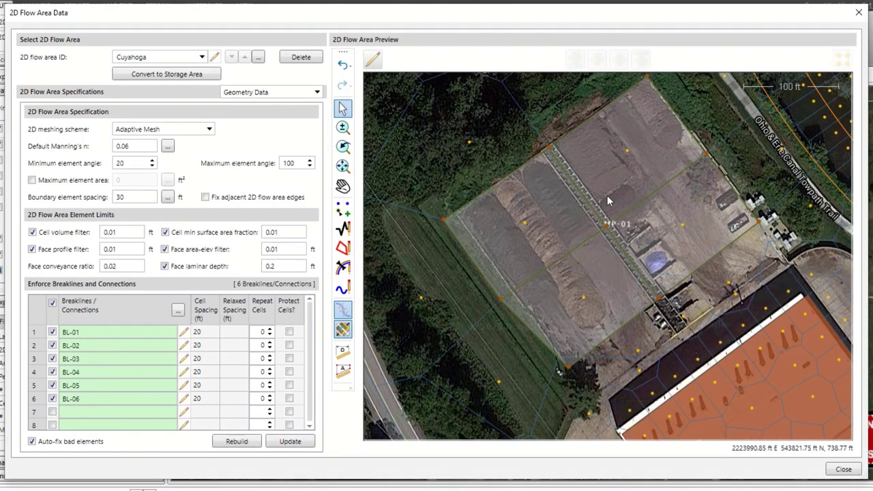